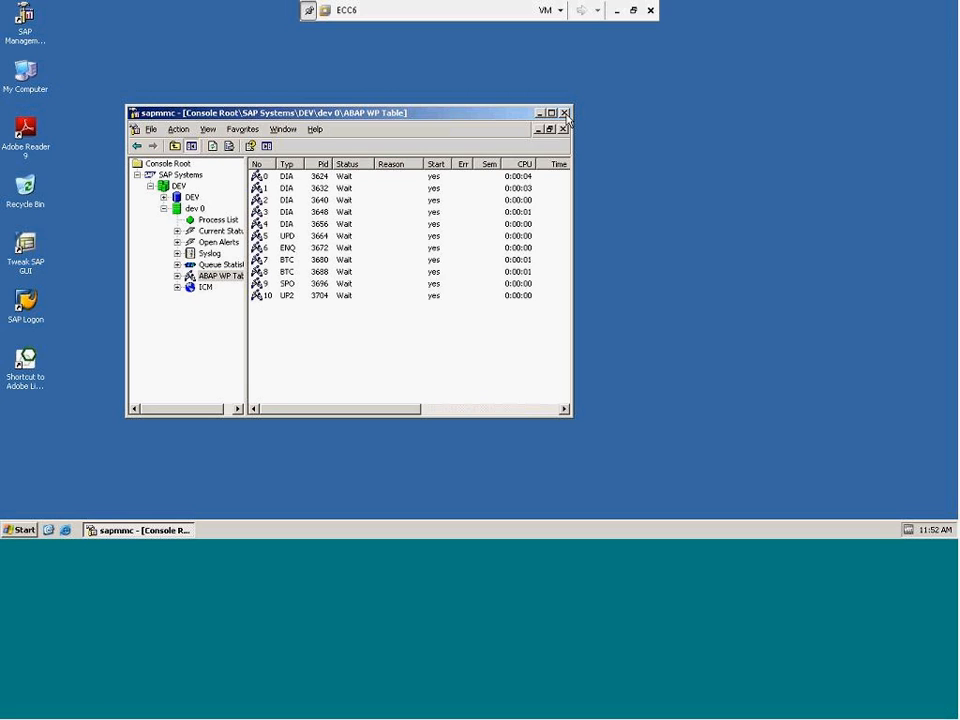
Close the SAP management console and log on to SAP ECC6.0 client 800 as sapuser with the account password.
{"action": "left_click", "coordinate": [565, 114]}
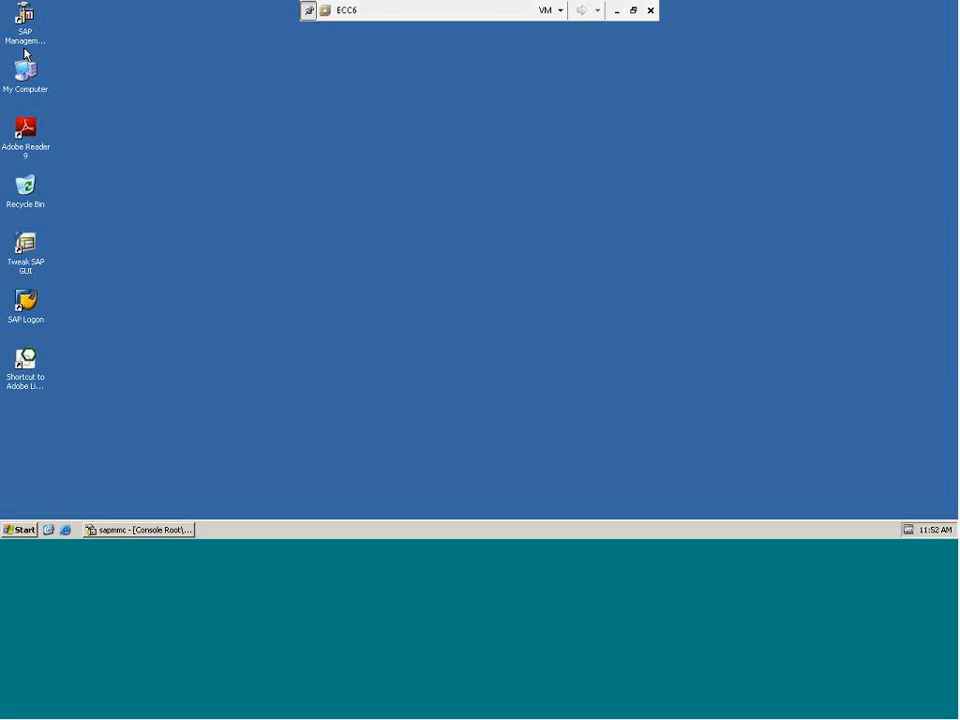
{"action": "double_click", "coordinate": [25, 300]}
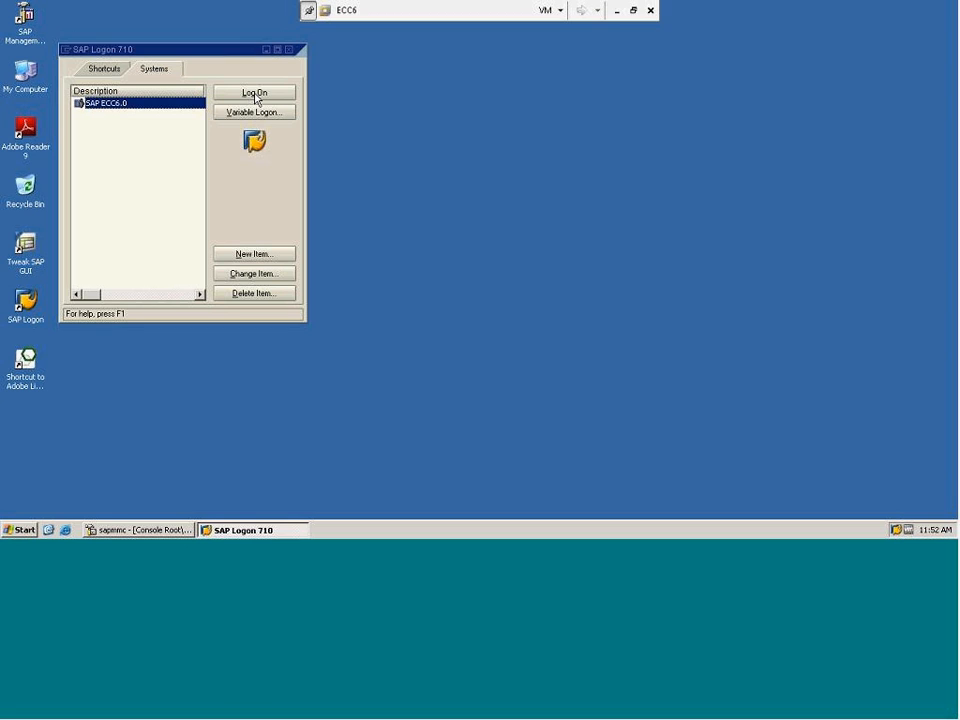
{"action": "left_click", "coordinate": [255, 94]}
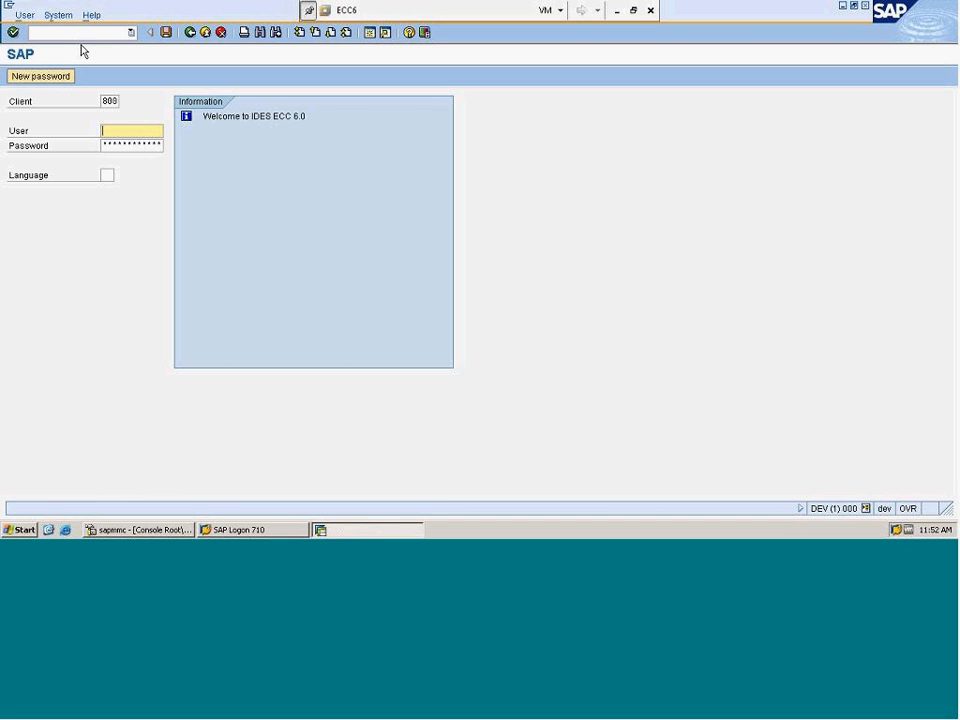
{"action": "type", "text": "sapuser"}
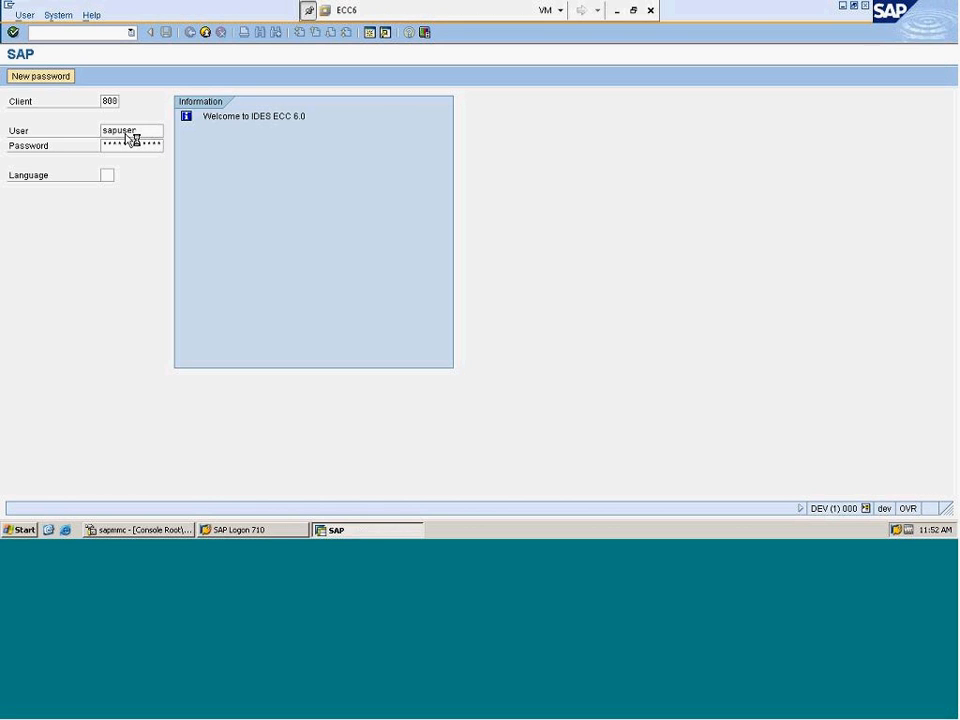
{"action": "key", "text": "Return"}
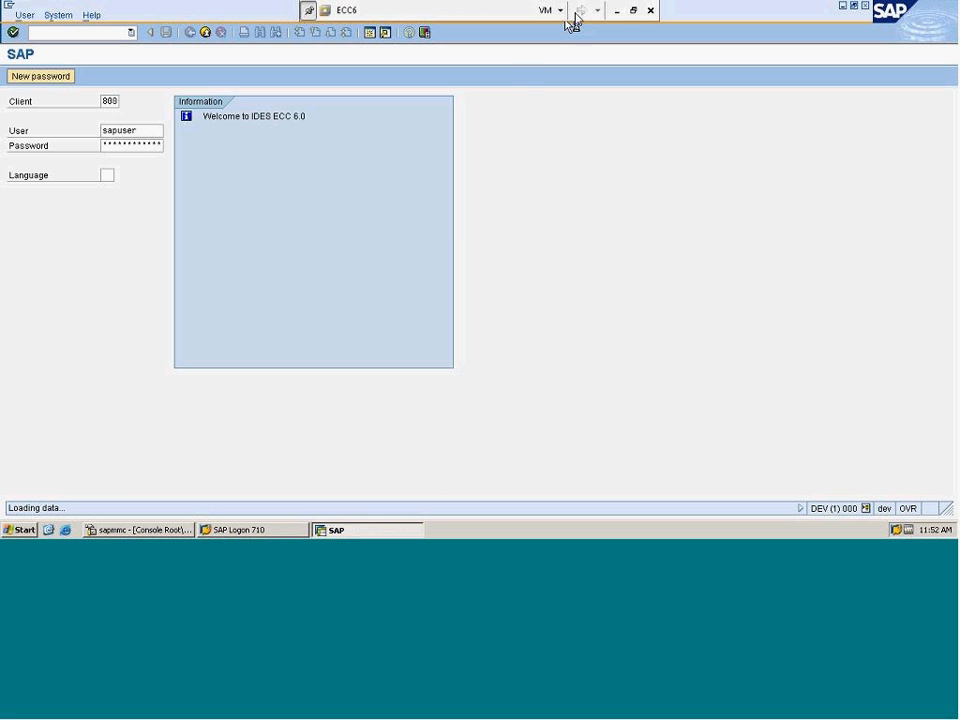
Switch to PowerPoint to view the Sales organization - Configuration slide, and return to the ECC6 virtual machine.
{"action": "left_click", "coordinate": [616, 11]}
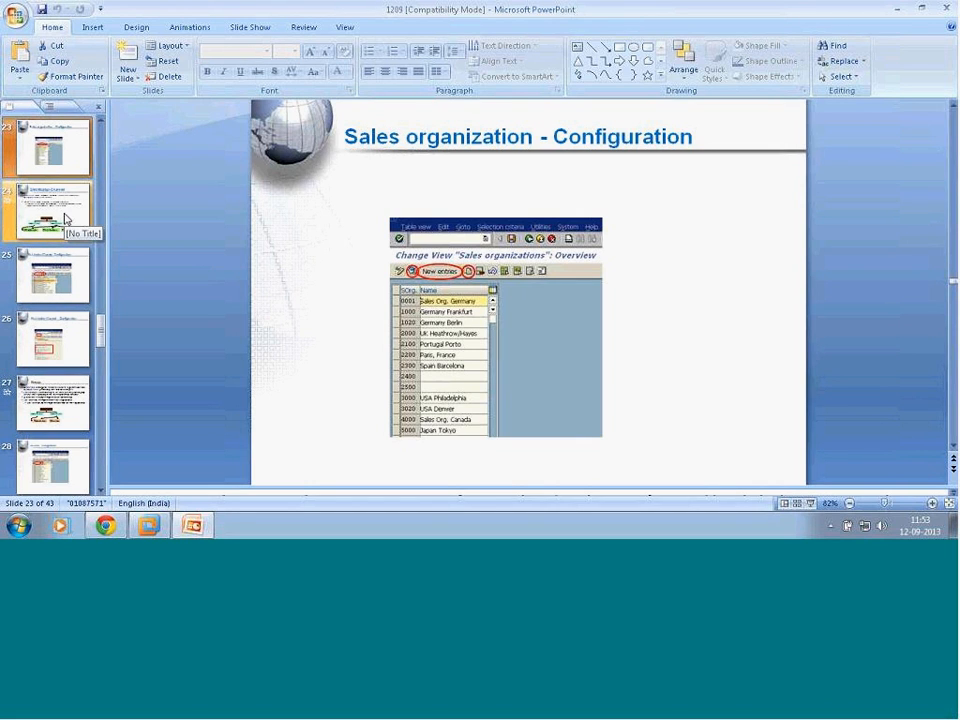
{"action": "mouse_move", "coordinate": [142, 522]}
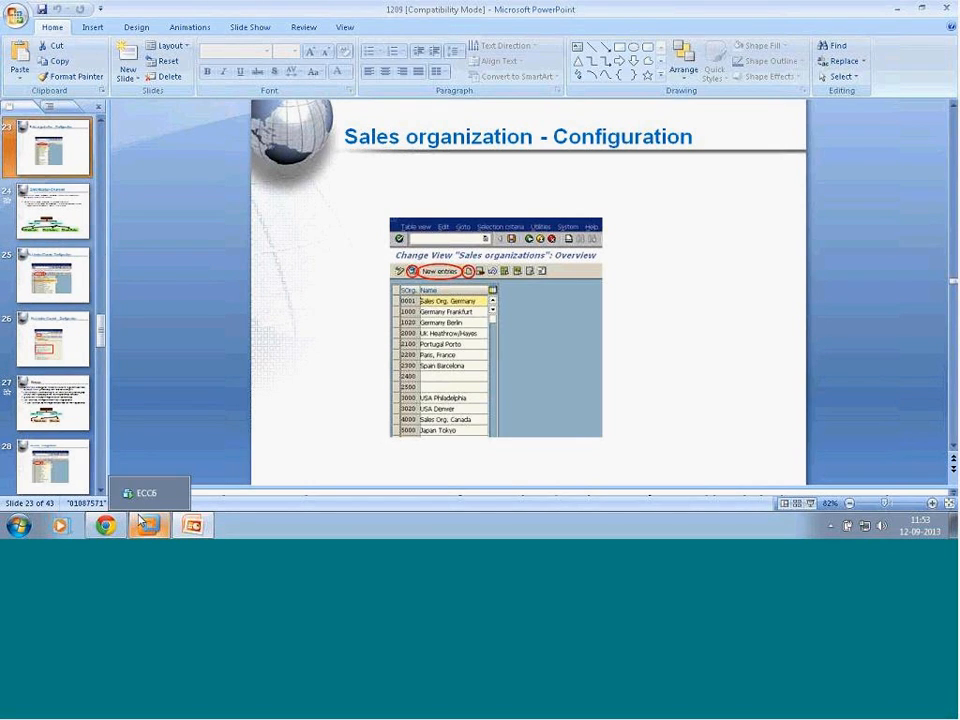
{"action": "left_click", "coordinate": [140, 494]}
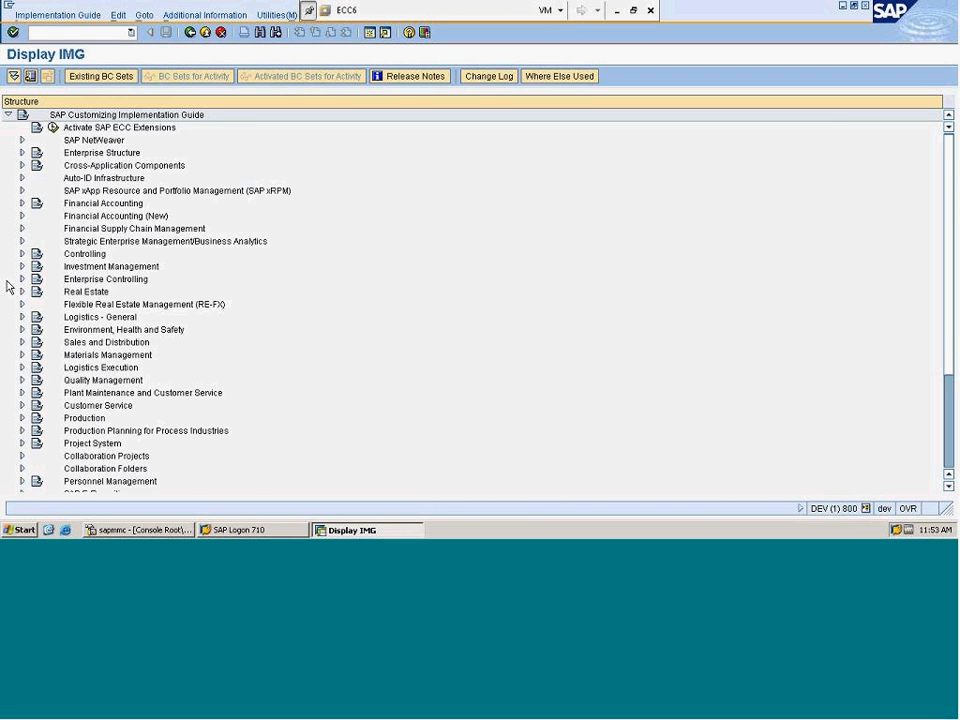
Expand the implementation guide down to Sales and Distribution under Enterprise Structure, Definition.
{"action": "double_click", "coordinate": [84, 343]}
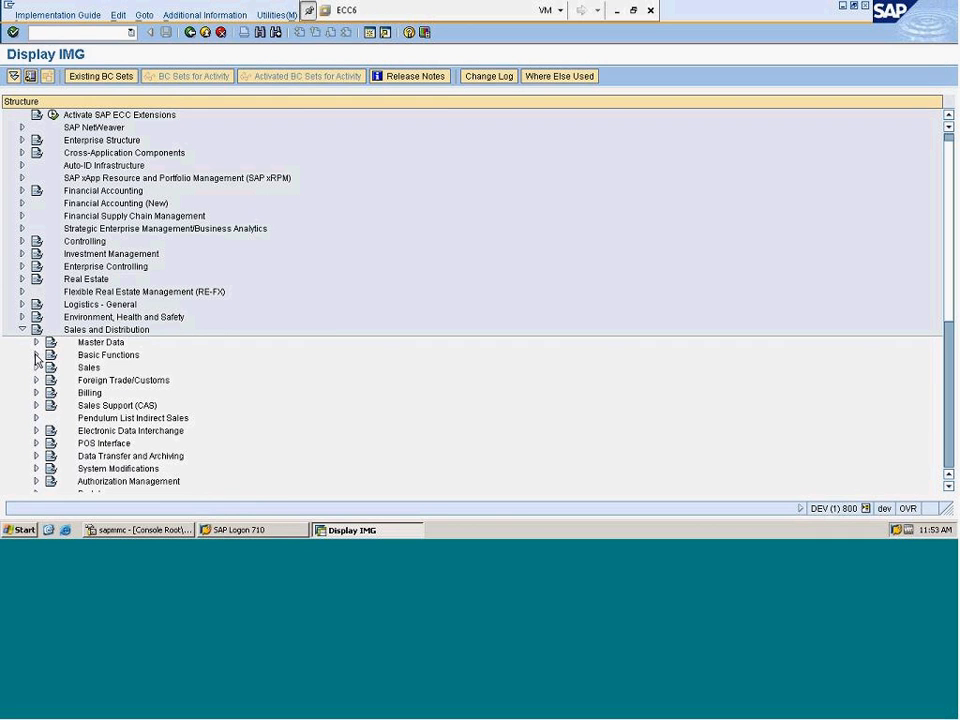
{"action": "left_click", "coordinate": [22, 140]}
{"action": "left_click", "coordinate": [36, 165]}
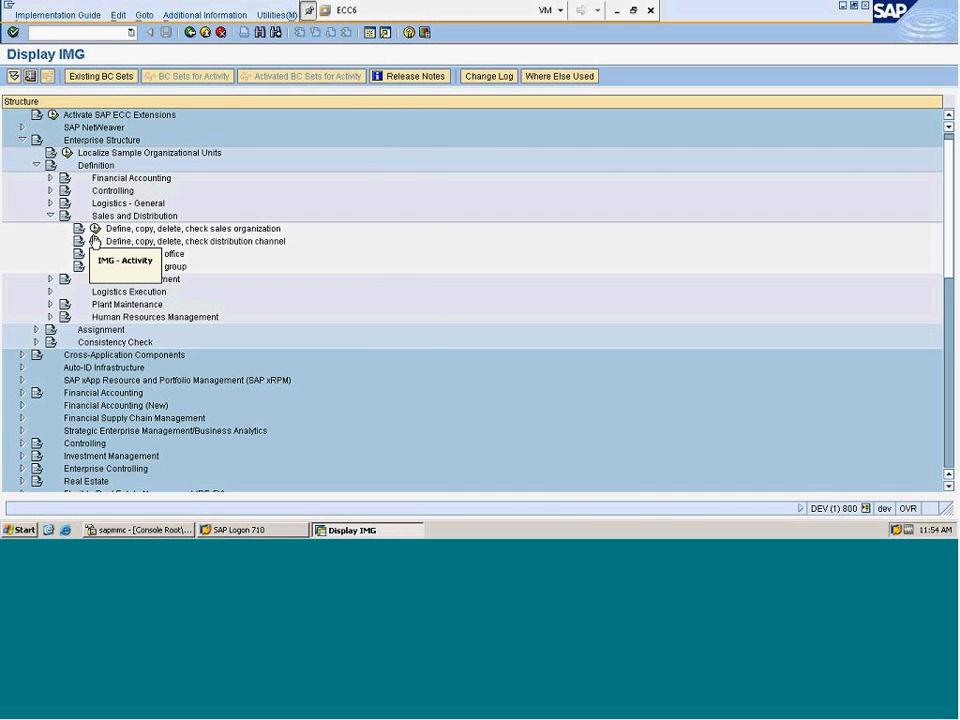
View the sales organizations overview through the Define Sales Organization activity and return to the implementation guide.
{"action": "left_click", "coordinate": [95, 230]}
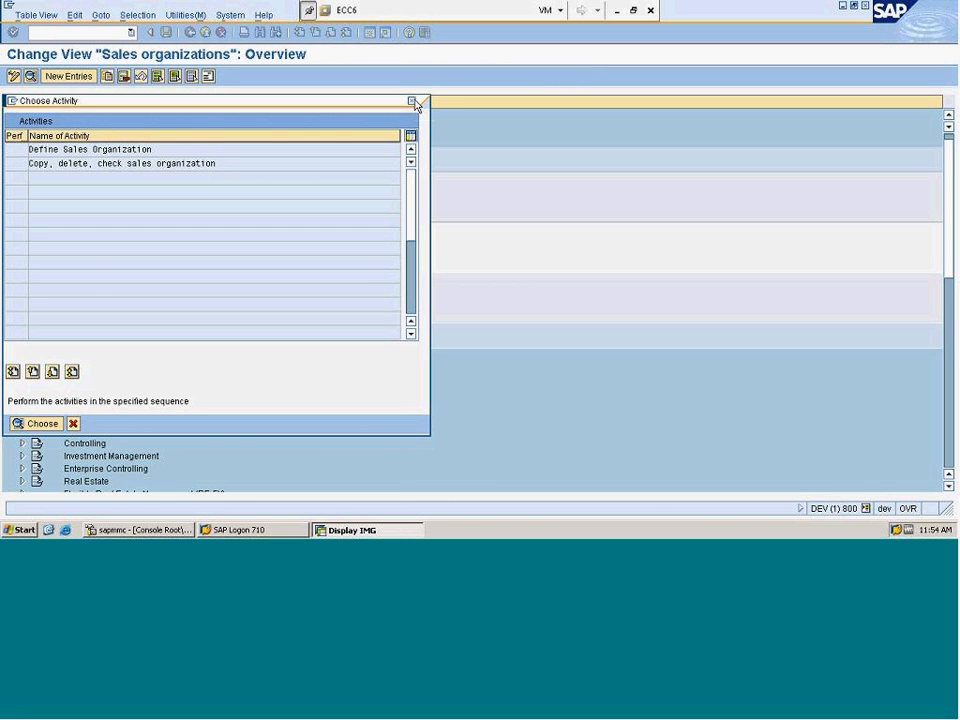
{"action": "left_click", "coordinate": [413, 102]}
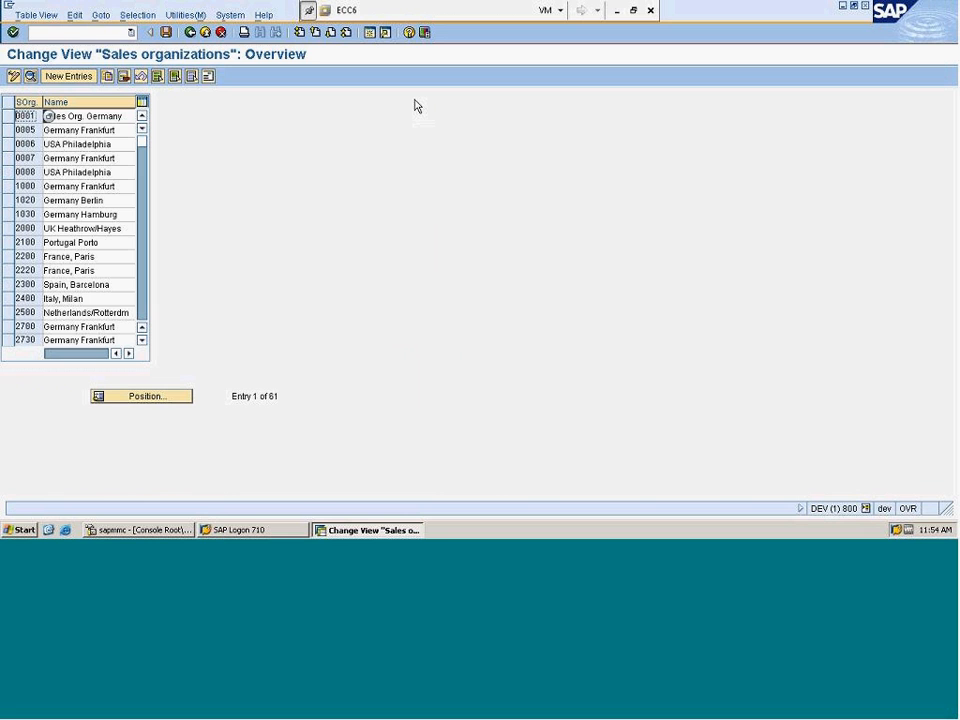
{"action": "key", "text": "F3"}
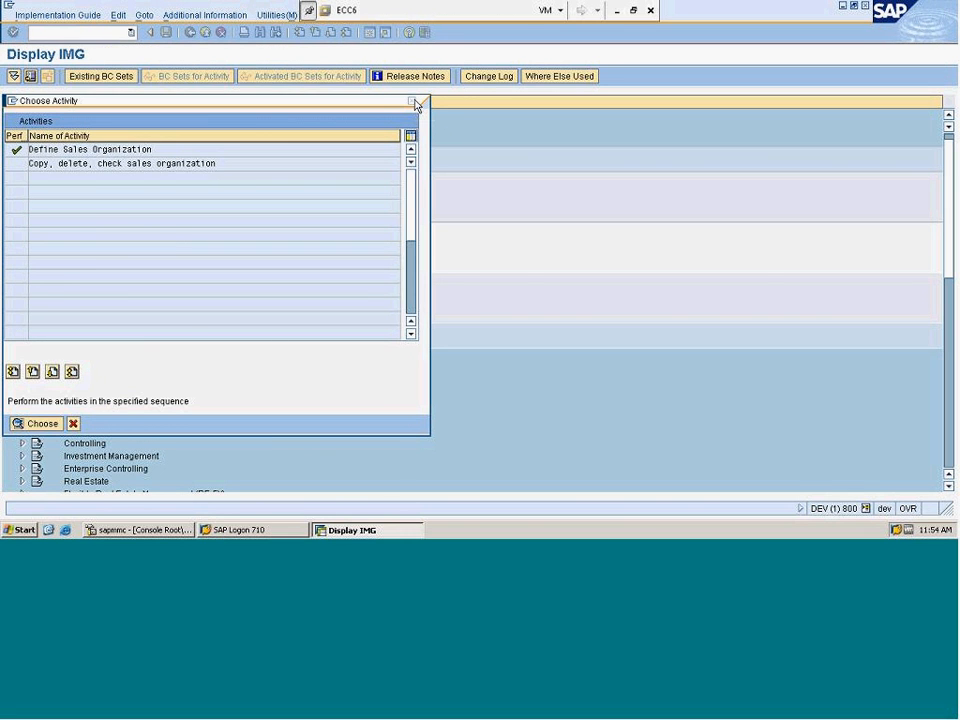
{"action": "left_click", "coordinate": [414, 102]}
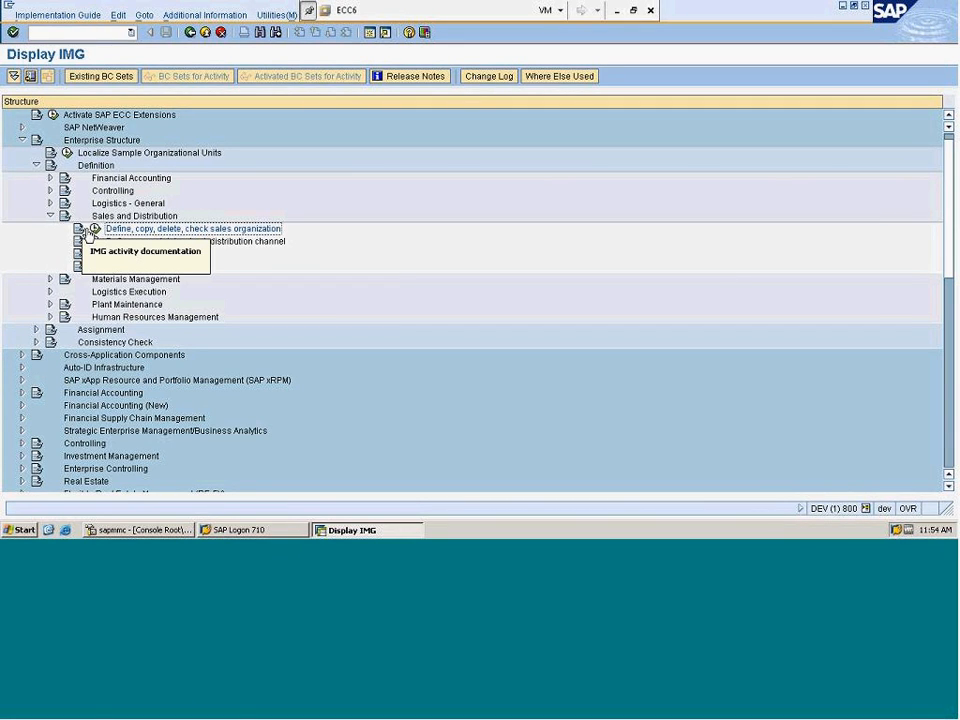
Review the available sales organization activities and expand the Sales and Distribution node under Assignment.
{"action": "left_click", "coordinate": [90, 229]}
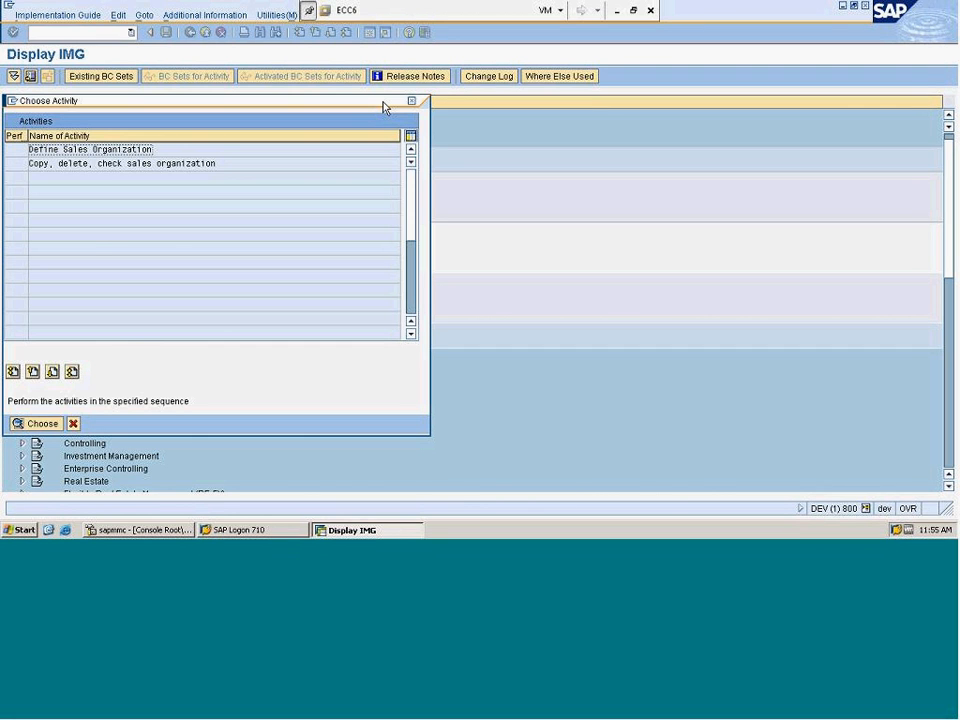
{"action": "left_click", "coordinate": [411, 101]}
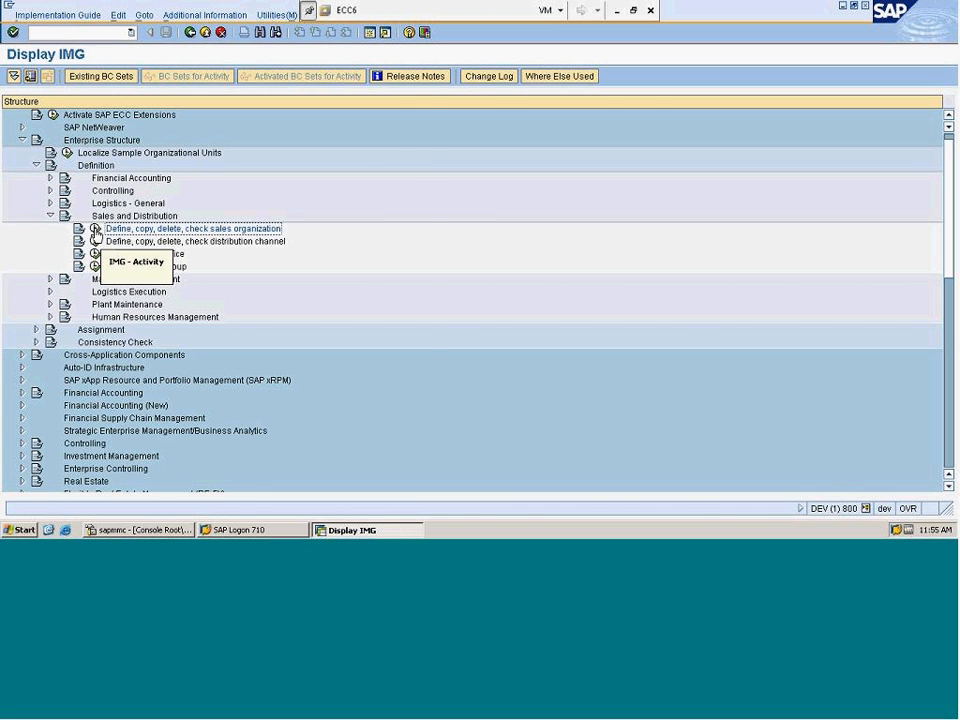
{"action": "left_click", "coordinate": [95, 230]}
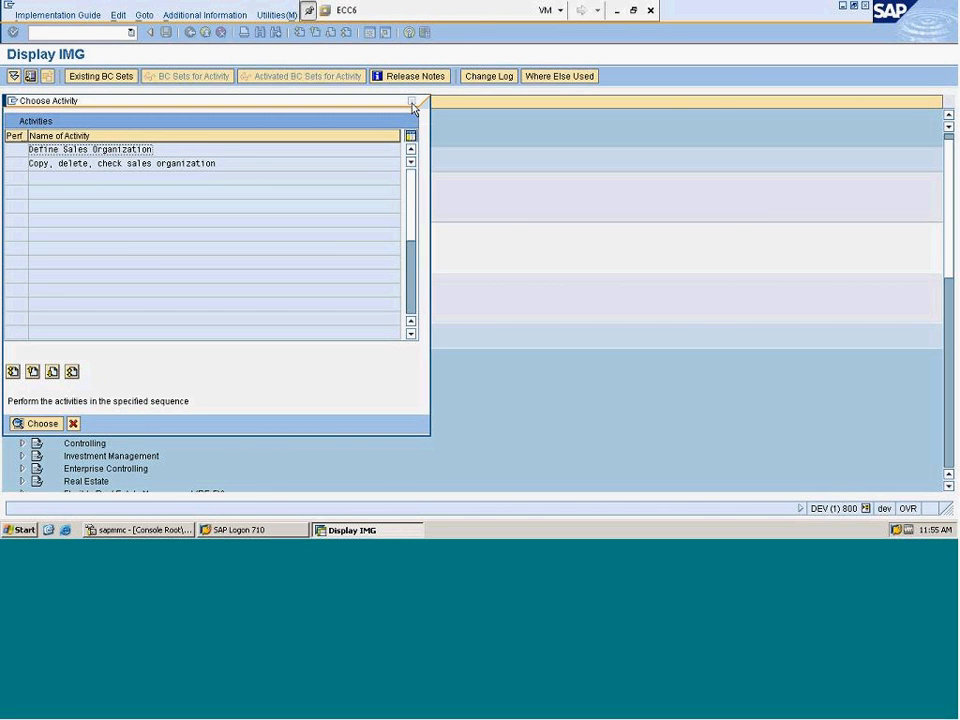
{"action": "left_click", "coordinate": [411, 102]}
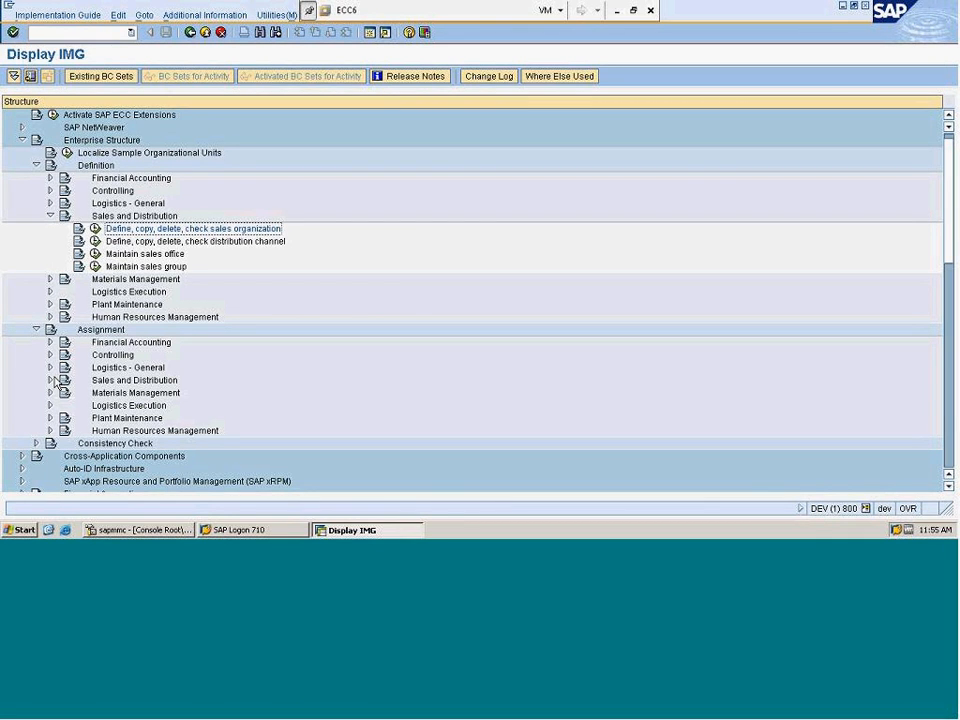
{"action": "left_click", "coordinate": [51, 380]}
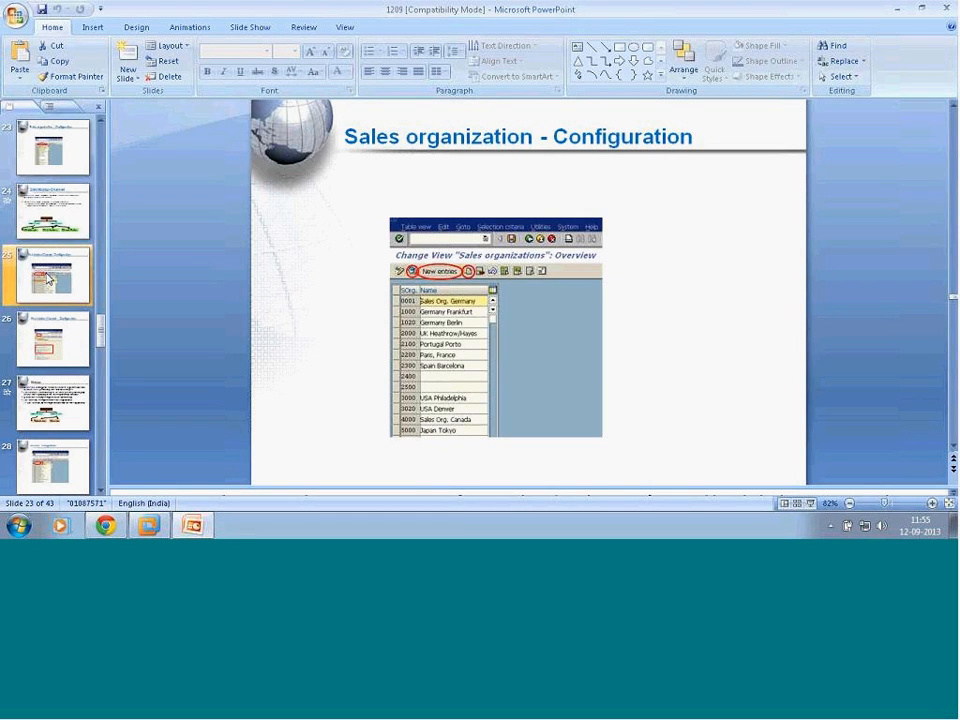
Examine the Distribution Channel slide in the PowerPoint presentation.
{"action": "left_click", "coordinate": [53, 219]}
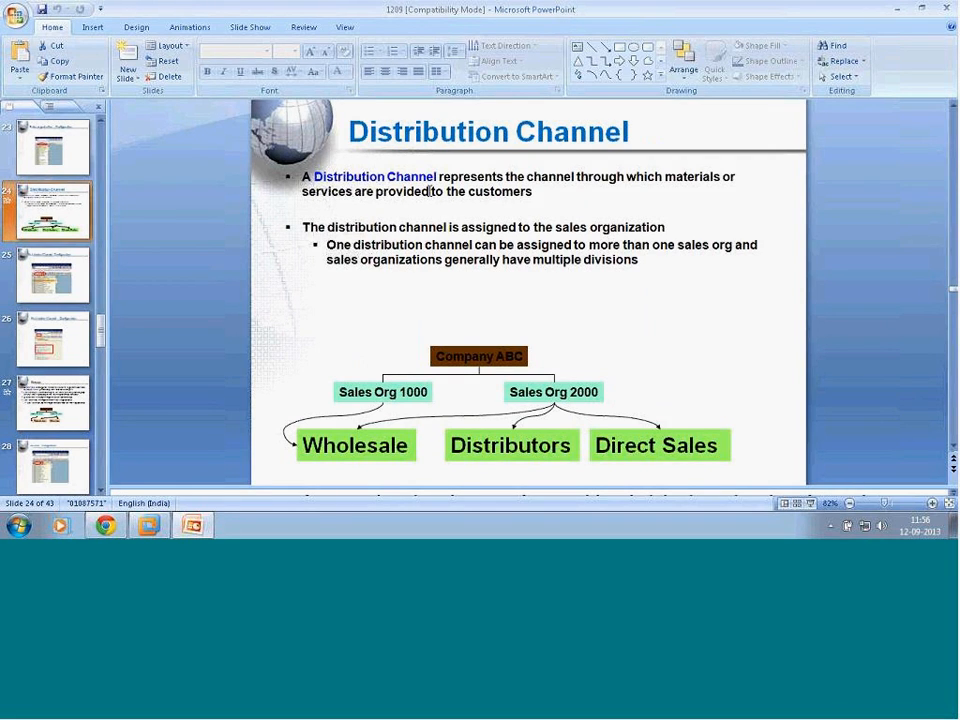
{"action": "scroll", "coordinate": [430, 191], "scroll_direction": "down", "scroll_amount": 1}
Return to the ECC6 virtual machine and open the Define distribution channel activity from the implementation guide.
{"action": "left_click", "coordinate": [150, 528]}
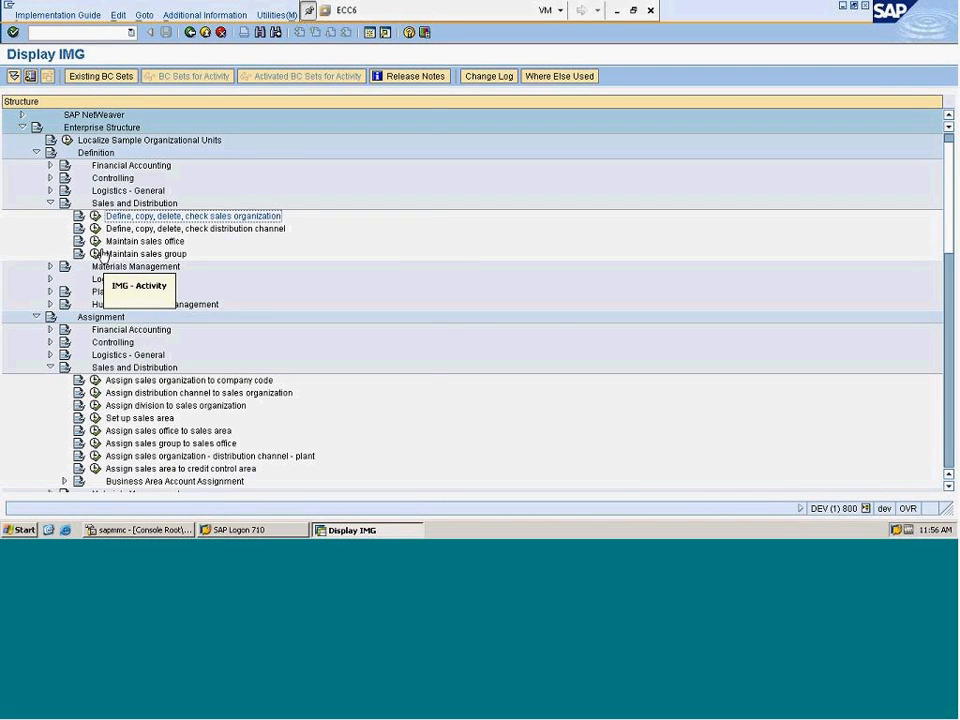
{"action": "left_click", "coordinate": [95, 228]}
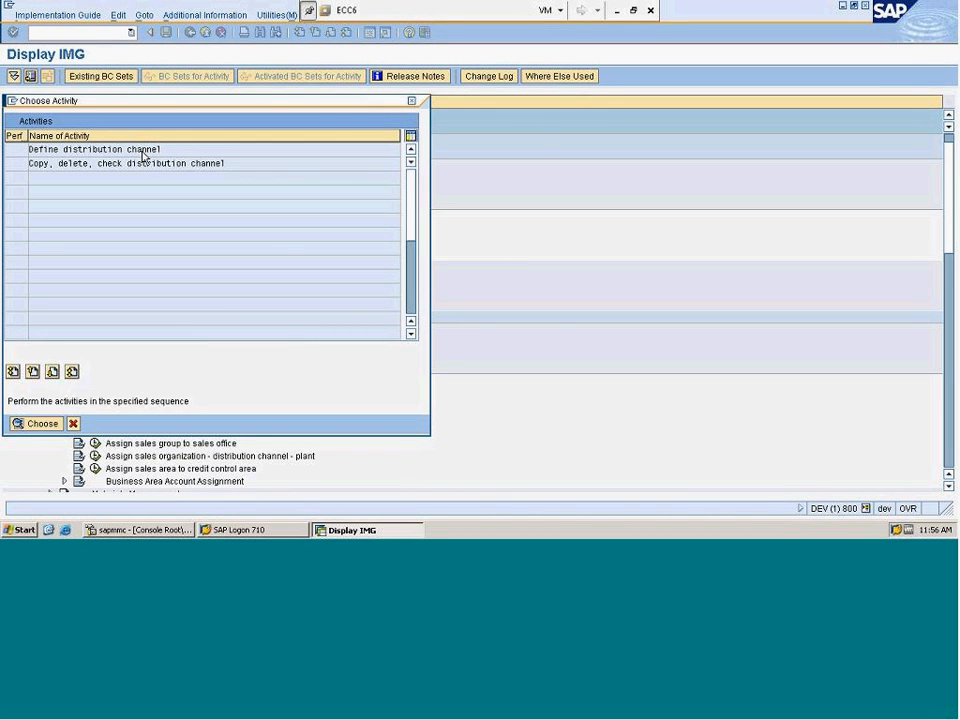
{"action": "double_click", "coordinate": [143, 149]}
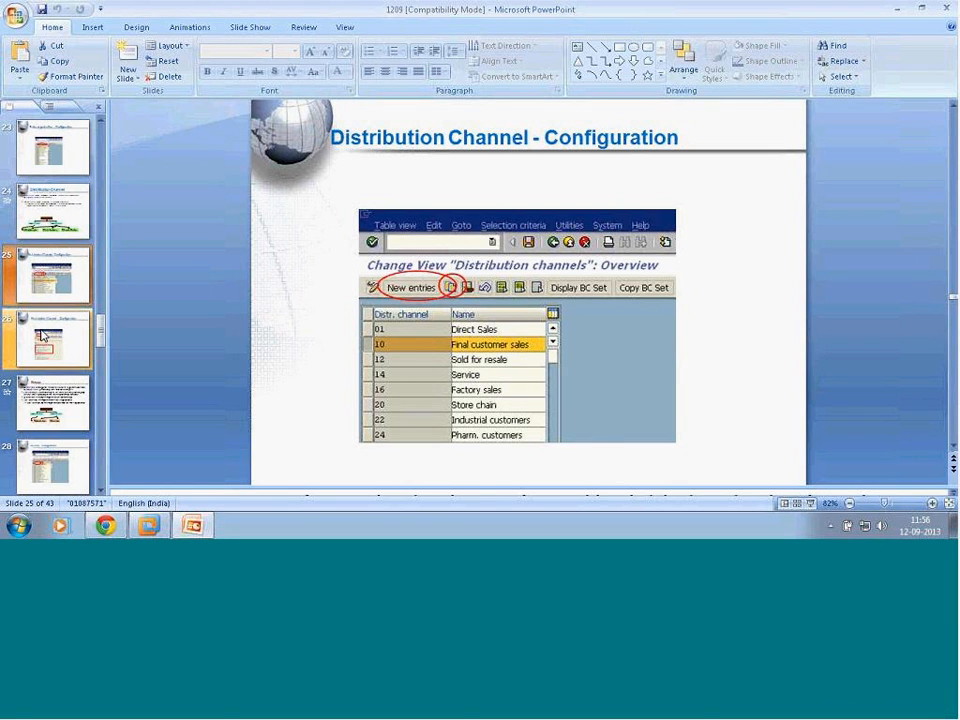
Browse the presentation from the Division slide to Shipping Points - Configuration, and go back to the Sales organization text on slide 22.
{"action": "left_click", "coordinate": [46, 396]}
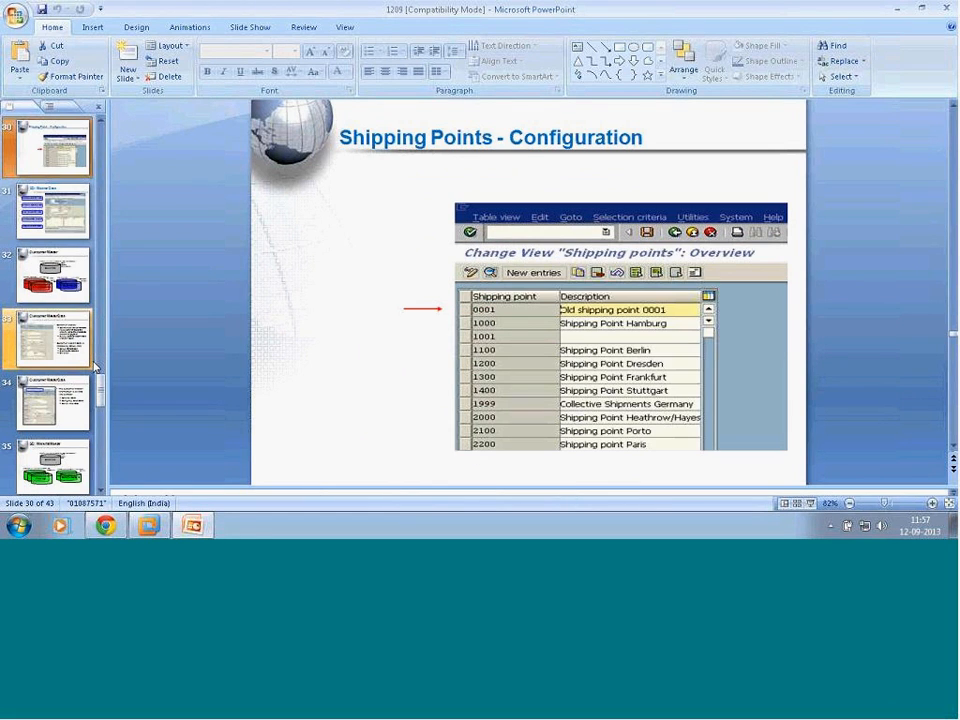
{"action": "key", "text": "Up"}
{"action": "key", "text": "Up"}
{"action": "key", "text": "Up"}
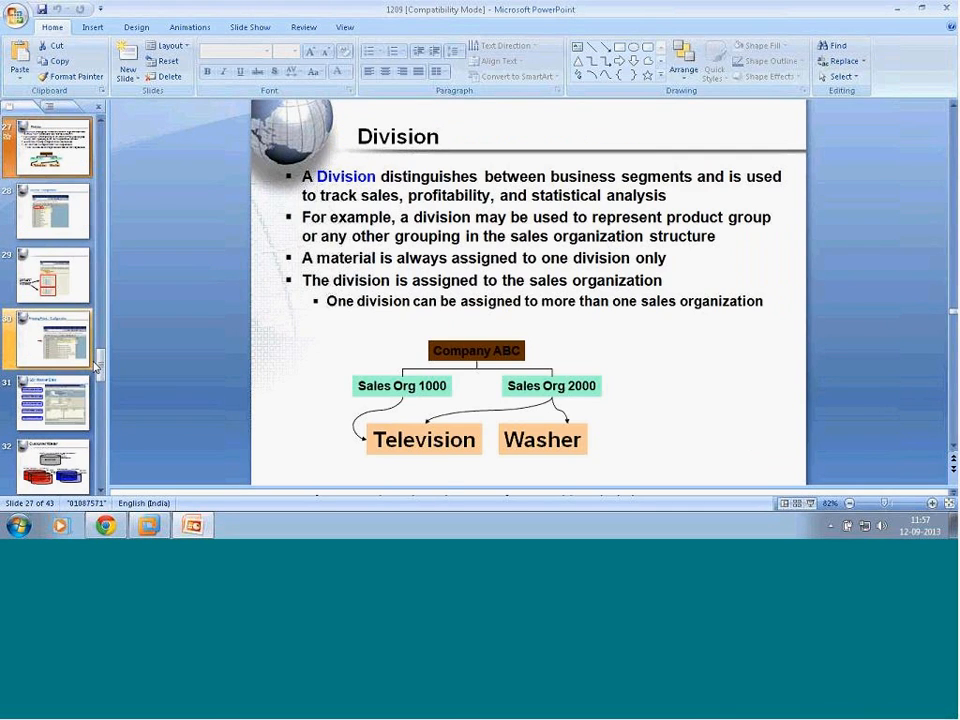
{"action": "key", "text": "Up"}
{"action": "key", "text": "Up"}
{"action": "key", "text": "Up"}
{"action": "key", "text": "Up"}
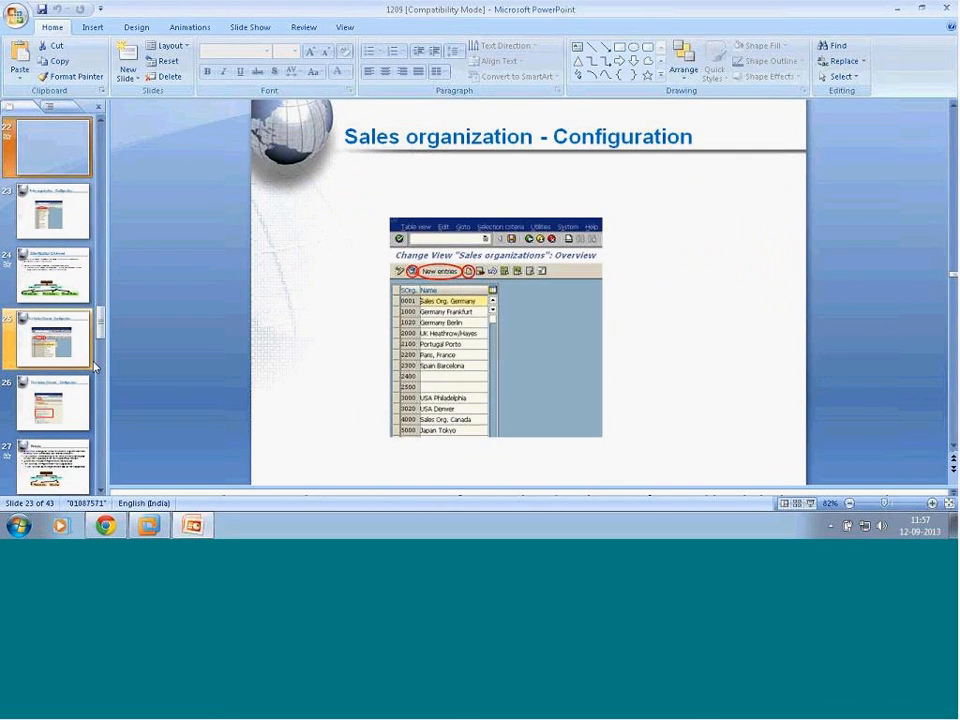
{"action": "key", "text": "Up"}
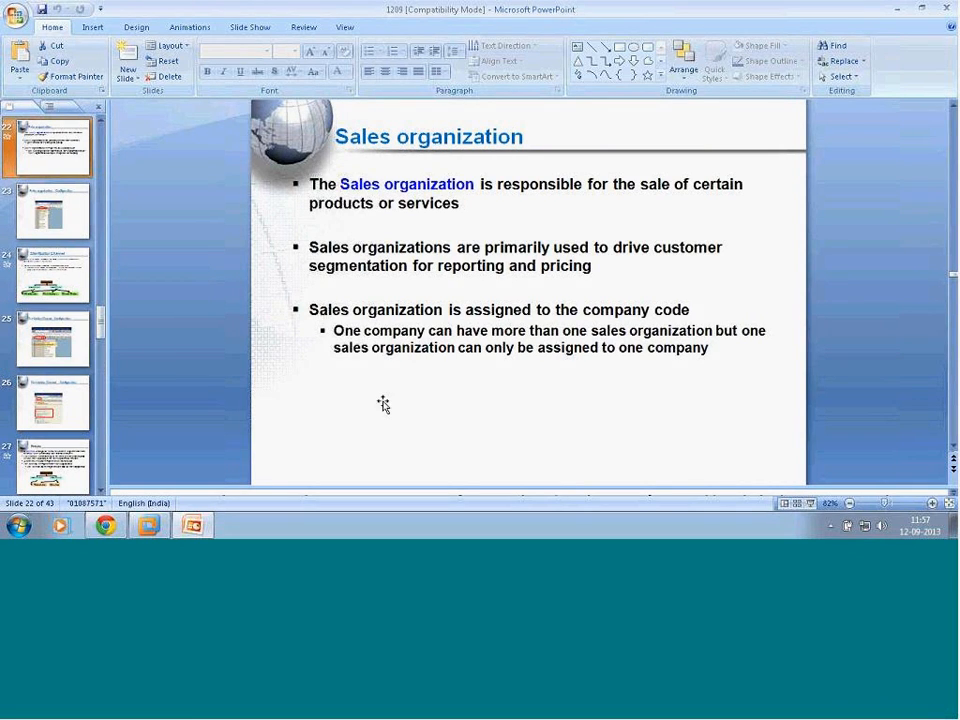
{"action": "left_click", "coordinate": [379, 331]}
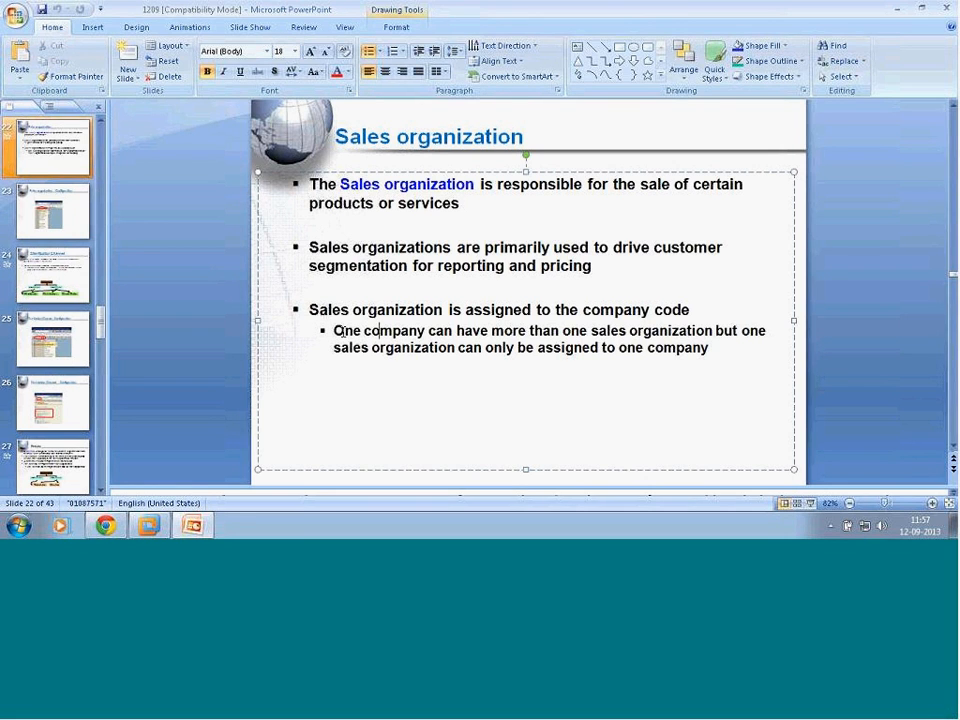